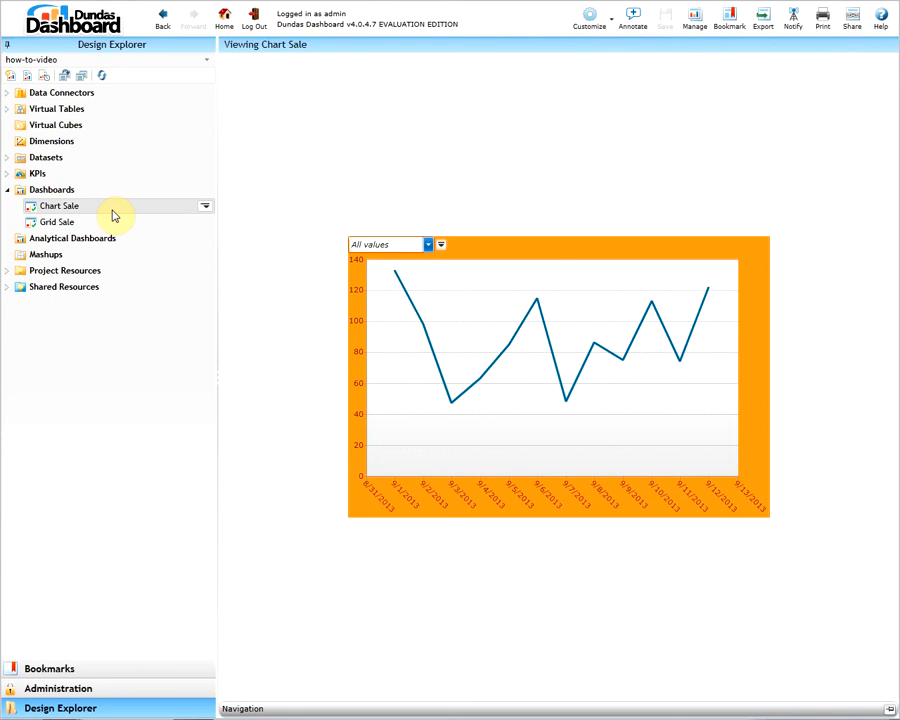
Check the product filter's value list on the Chart Sale dashboard.
click(429, 245)
click(429, 245)
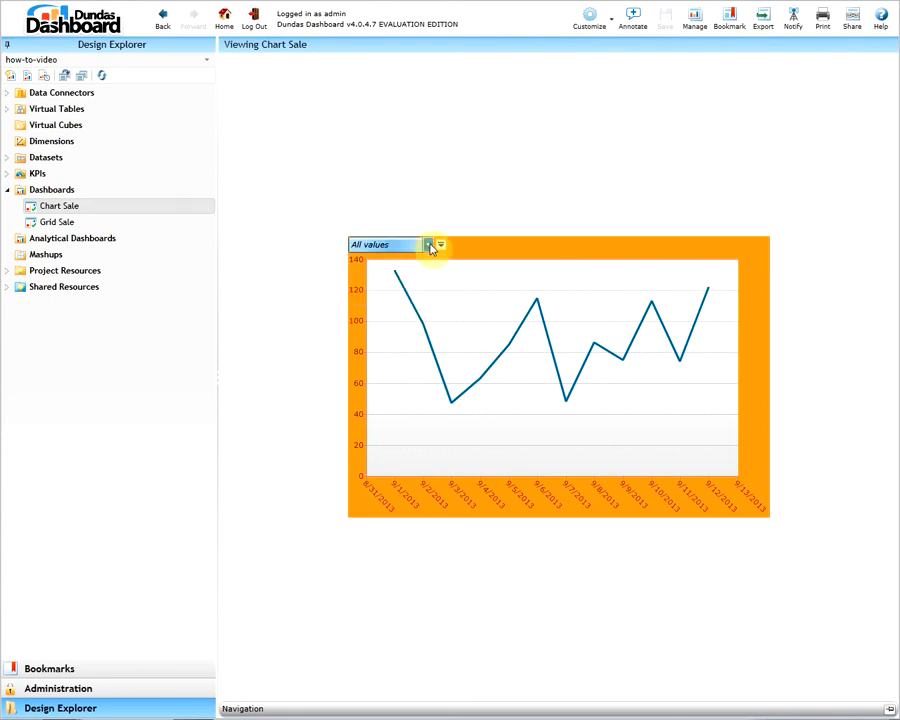
View the Grid Sale dashboard and open it for editing.
click(87, 224)
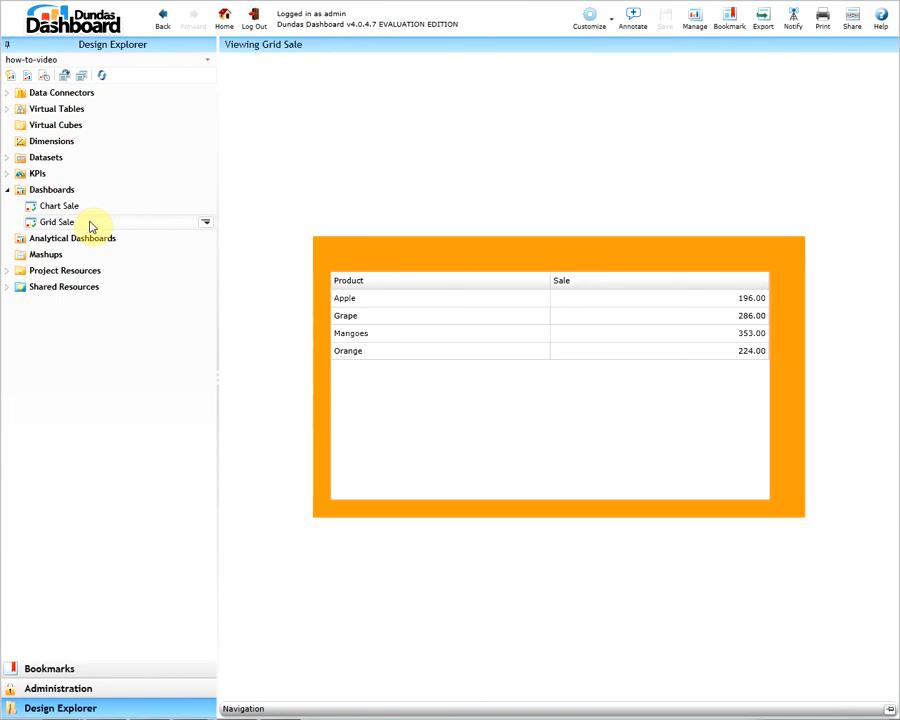
right_click(90, 226)
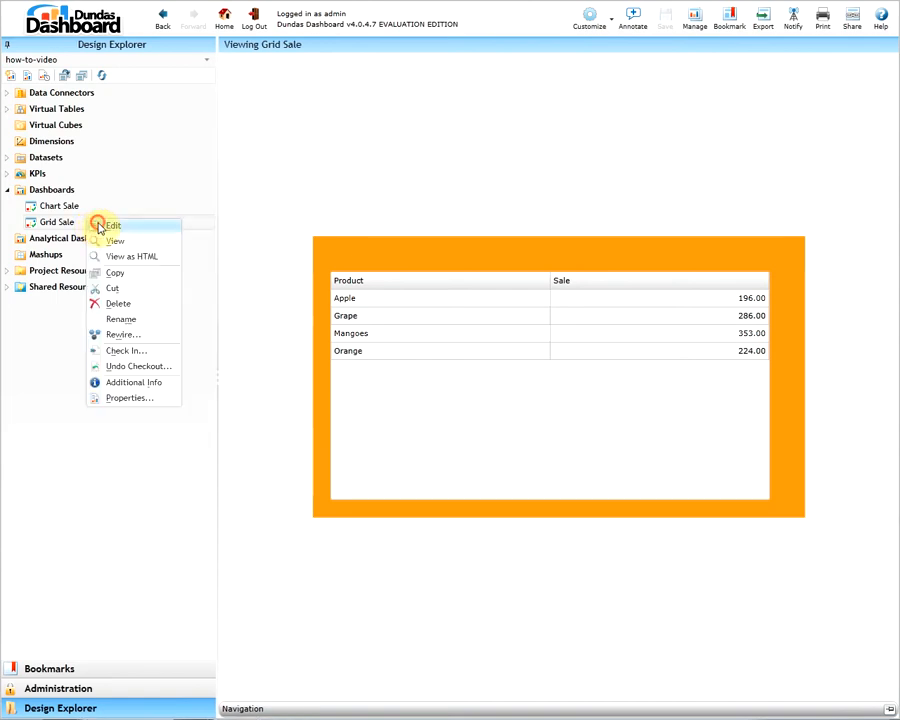
click(100, 223)
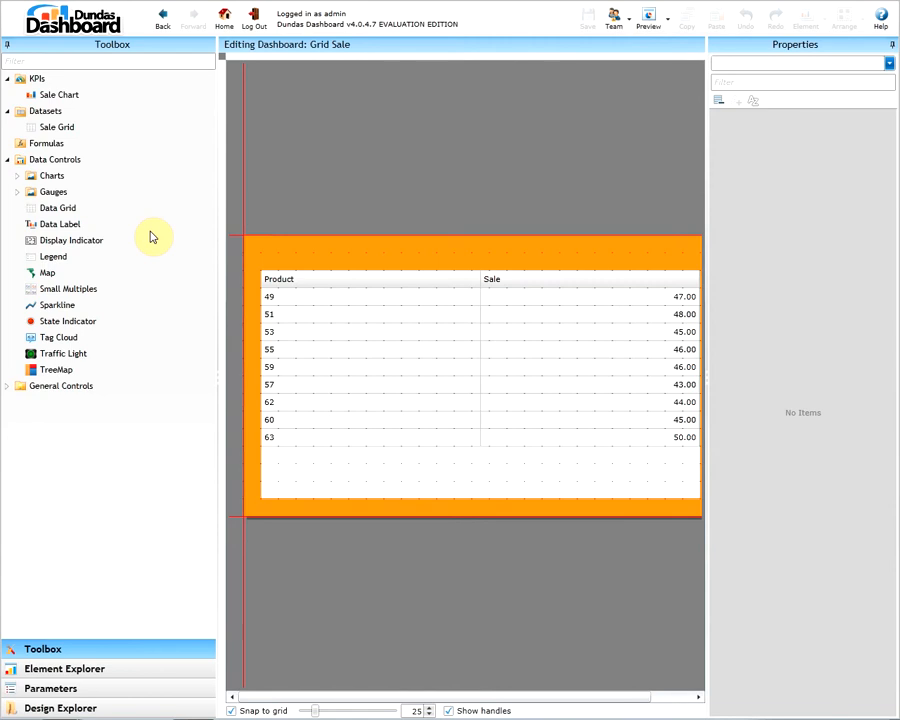
Select the data grid and examine its interaction properties.
click(322, 305)
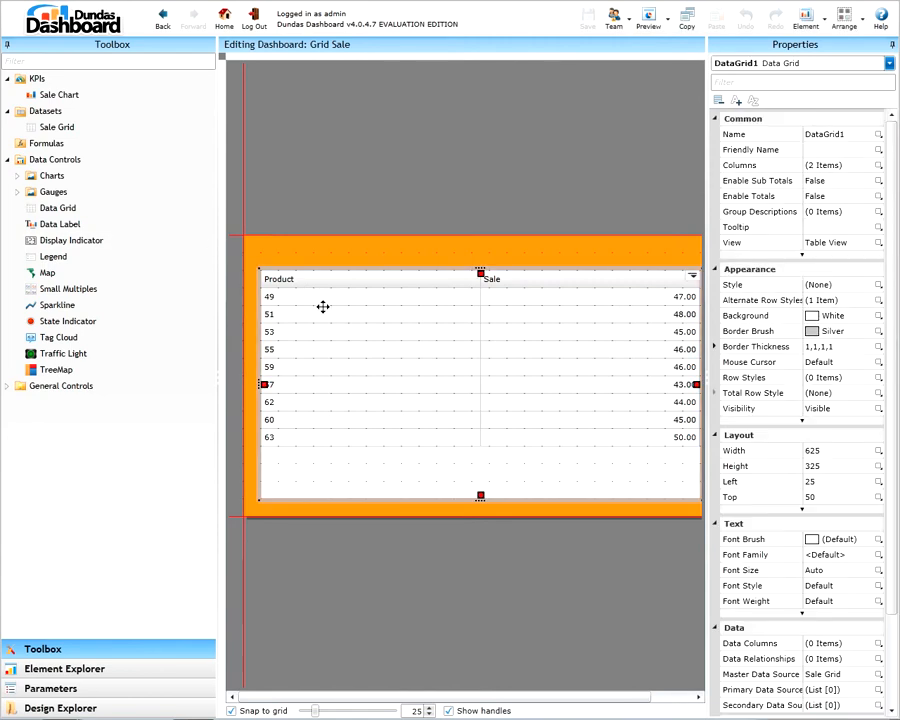
scroll(790, 588, down, 3)
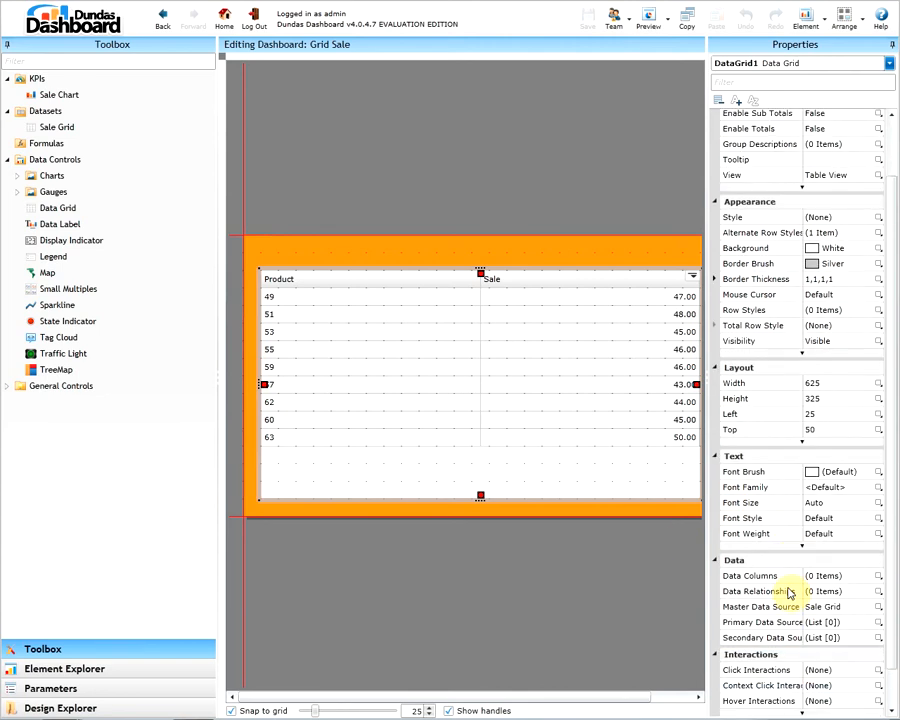
scroll(792, 620, down, 1)
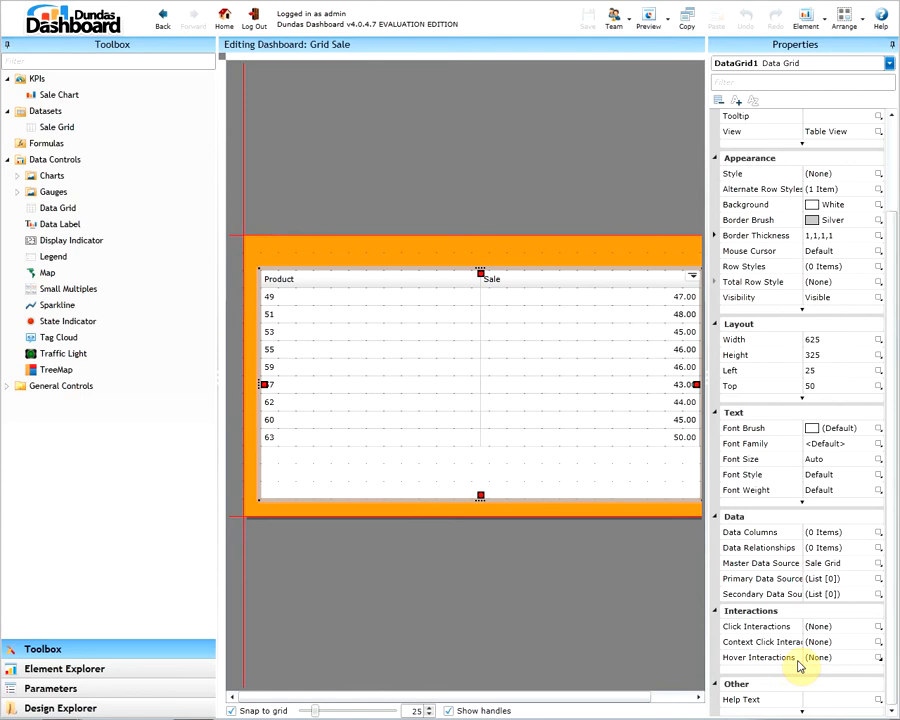
Start a hover-over setup for the data grid that displays another dashboard in a popup 600 wide and 600 high.
right_click(538, 403)
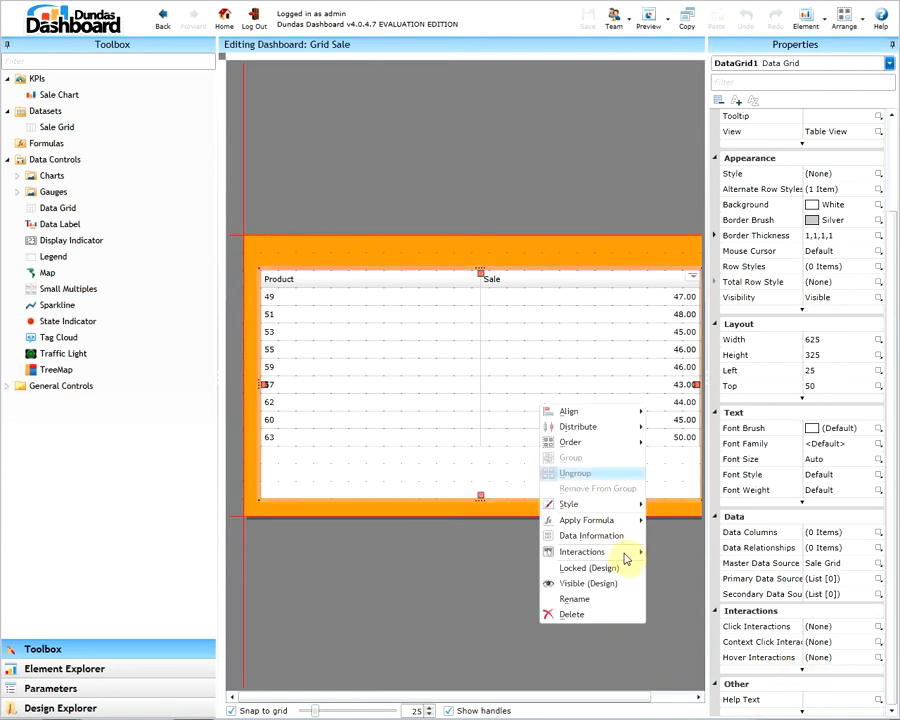
mouse_move(626, 558)
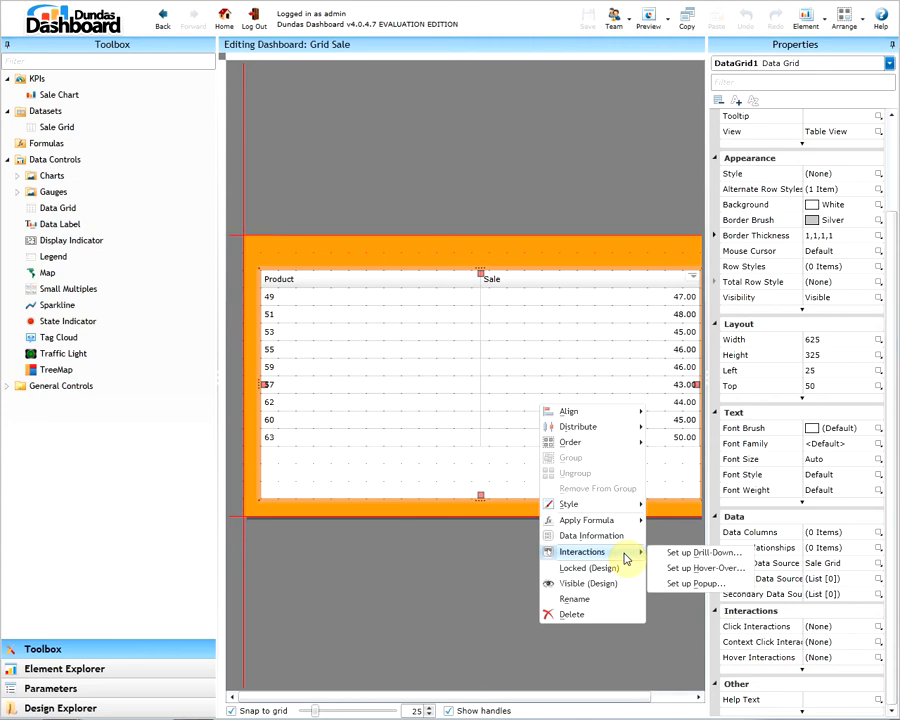
click(685, 570)
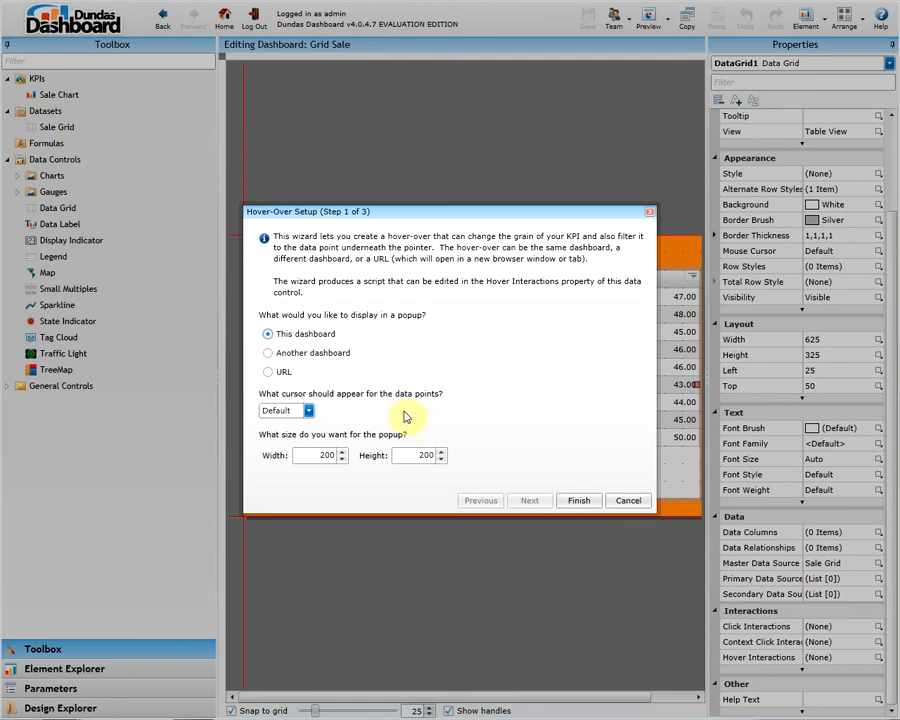
click(333, 360)
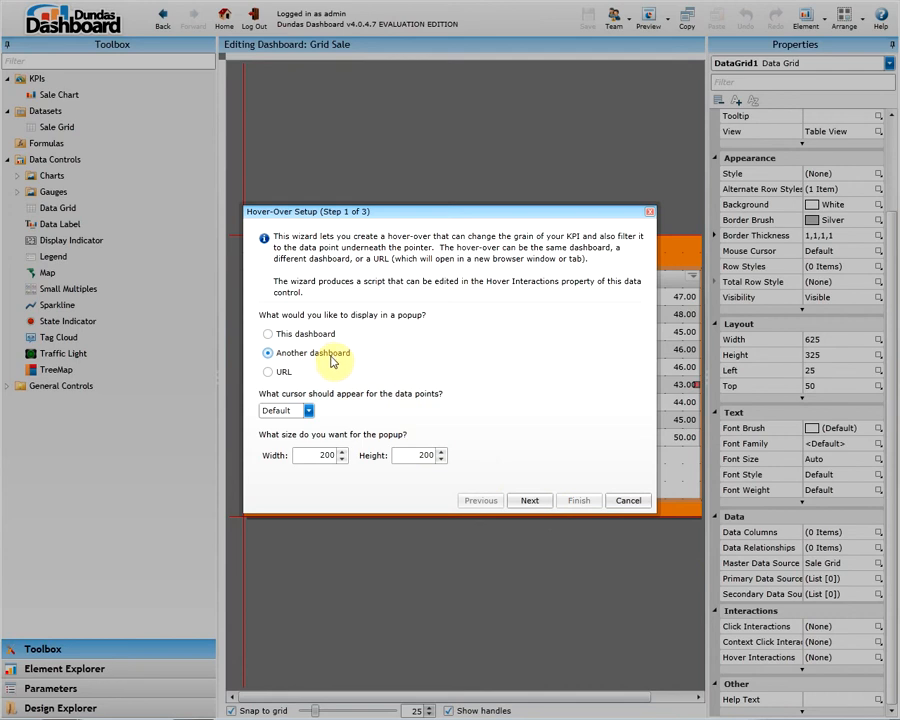
double_click(329, 456)
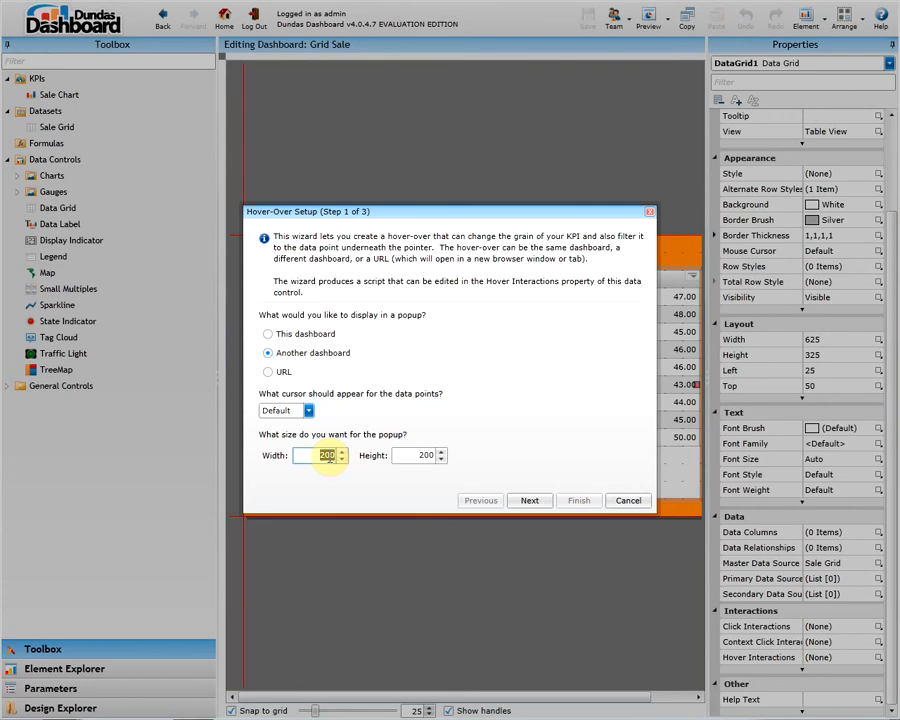
text(600)
double_click(406, 455)
text(600)
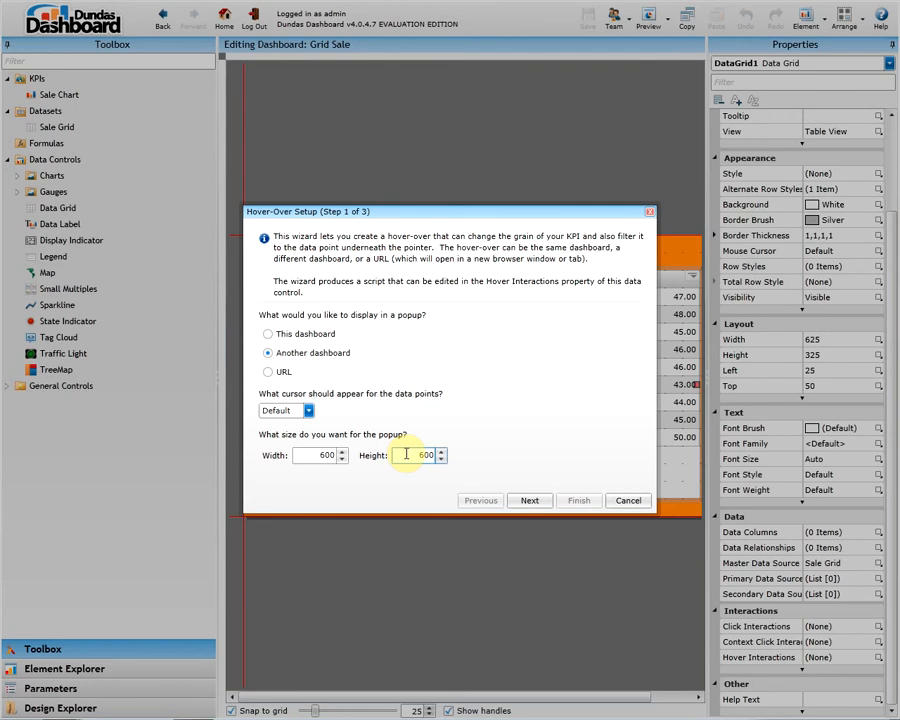
Choose the Chart Sale dashboard as the hover-over target and finish the setup without passing any parameters.
click(530, 503)
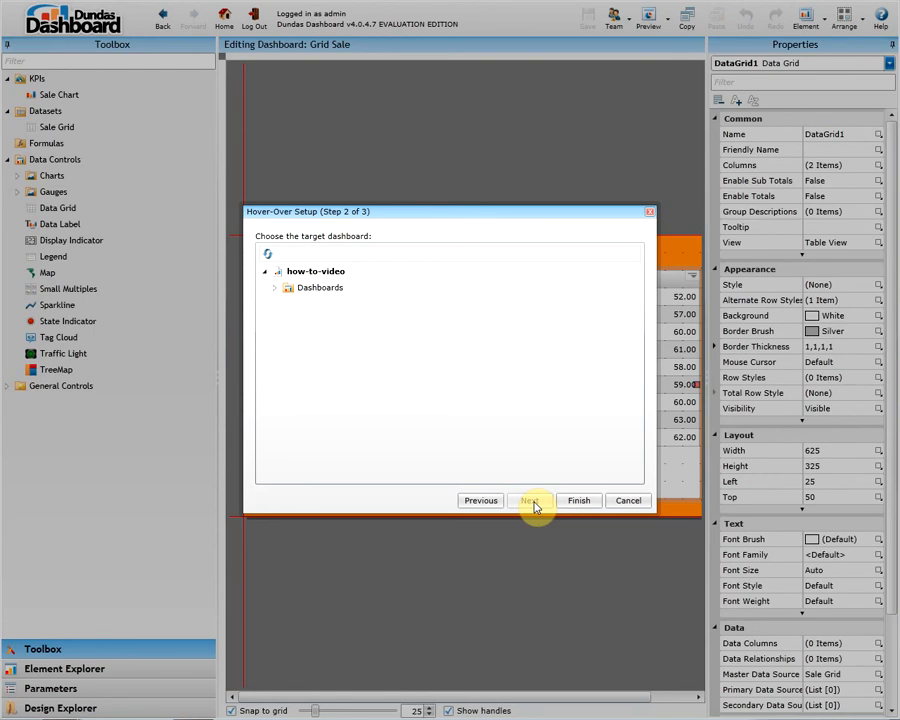
click(275, 289)
click(327, 305)
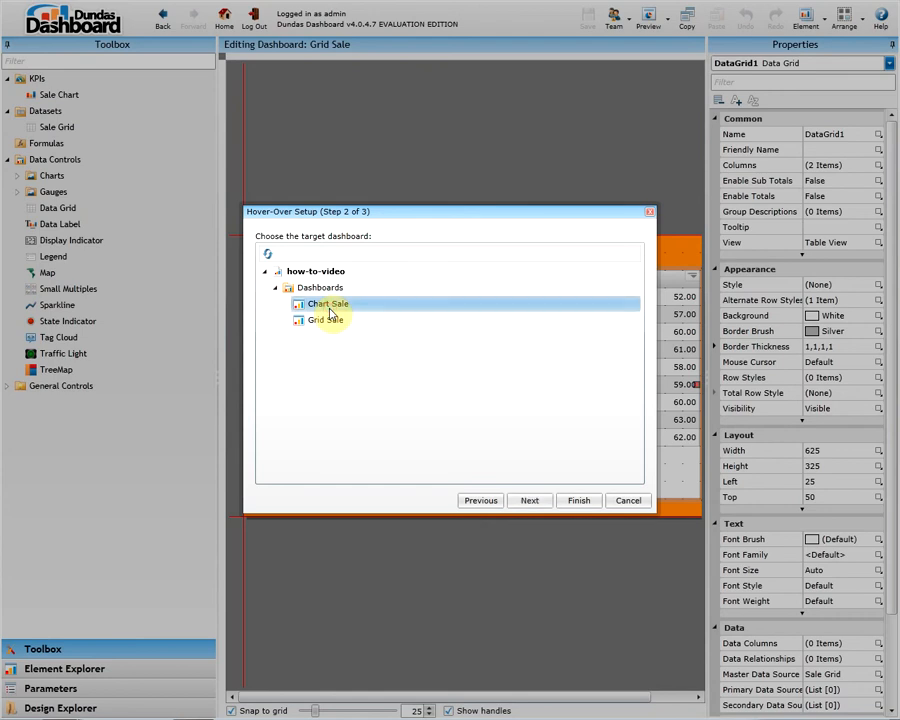
click(579, 500)
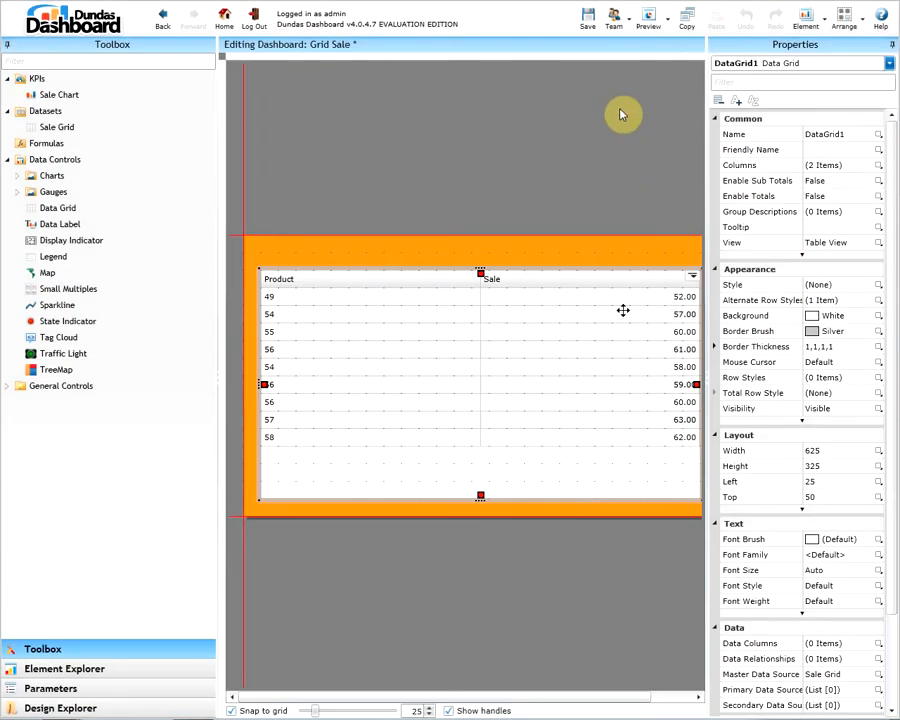
Preview the Grid Sale dashboard, test the hover-over popup on the product rows, and close the preview.
click(644, 30)
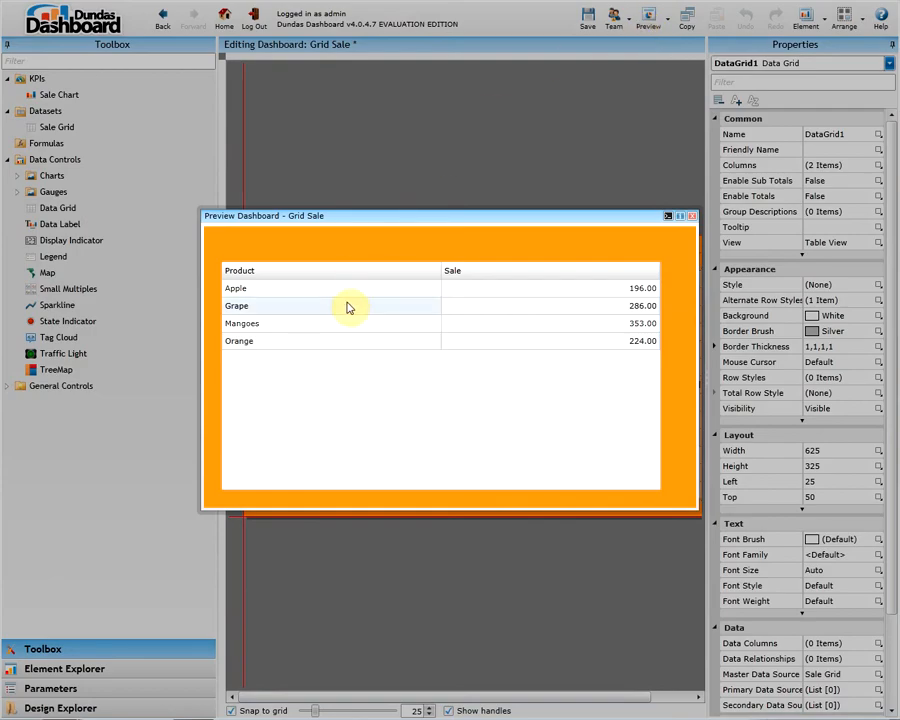
click(348, 308)
mouse_move(312, 342)
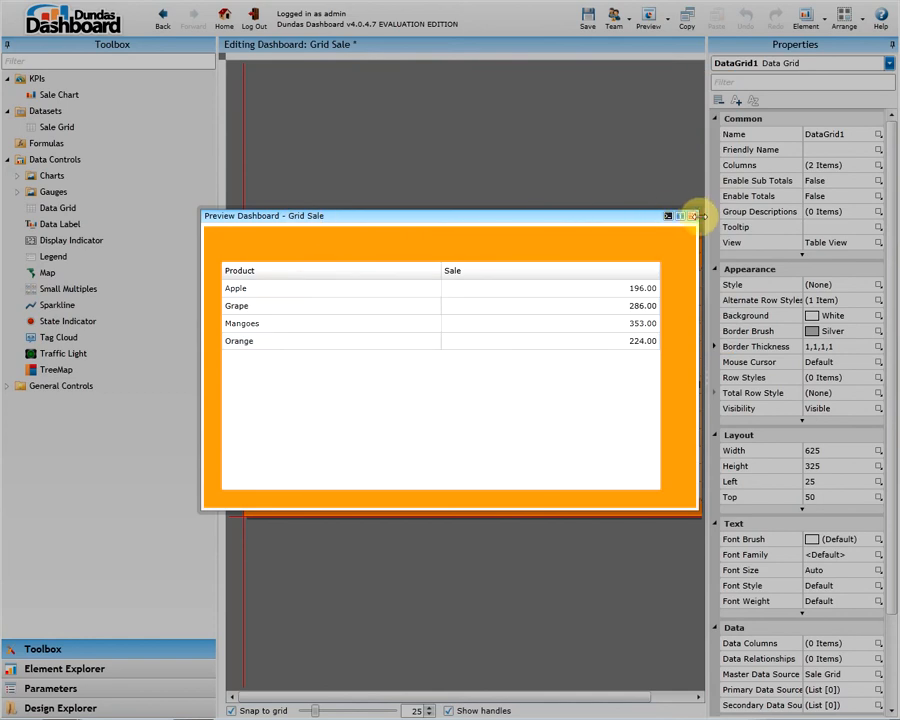
click(692, 216)
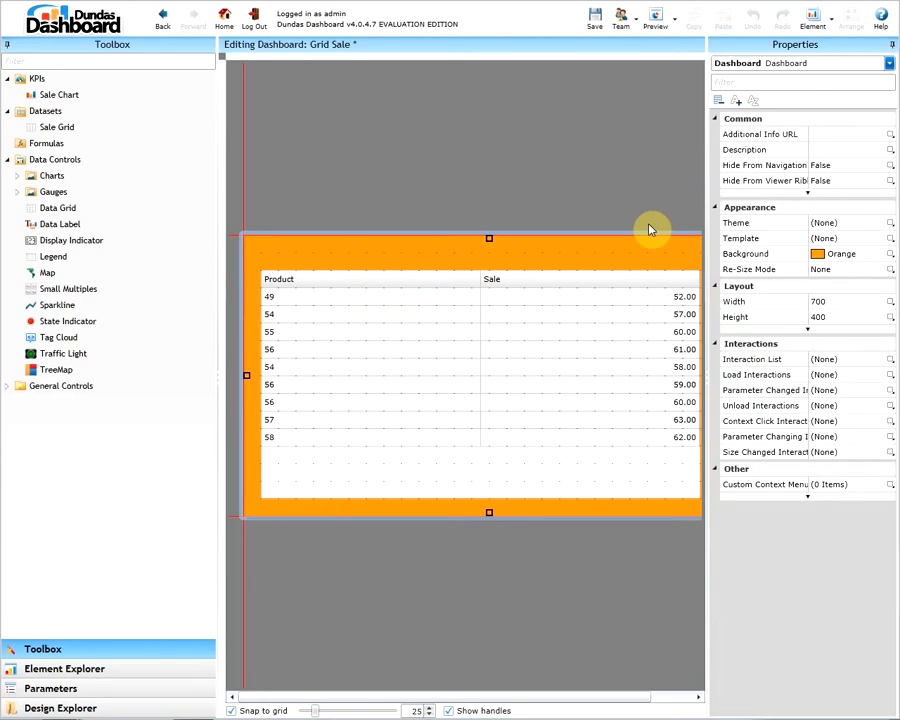
Begin a new hover-over setup on the data grid, showing another dashboard in a 600 by 600 popup.
right_click(569, 326)
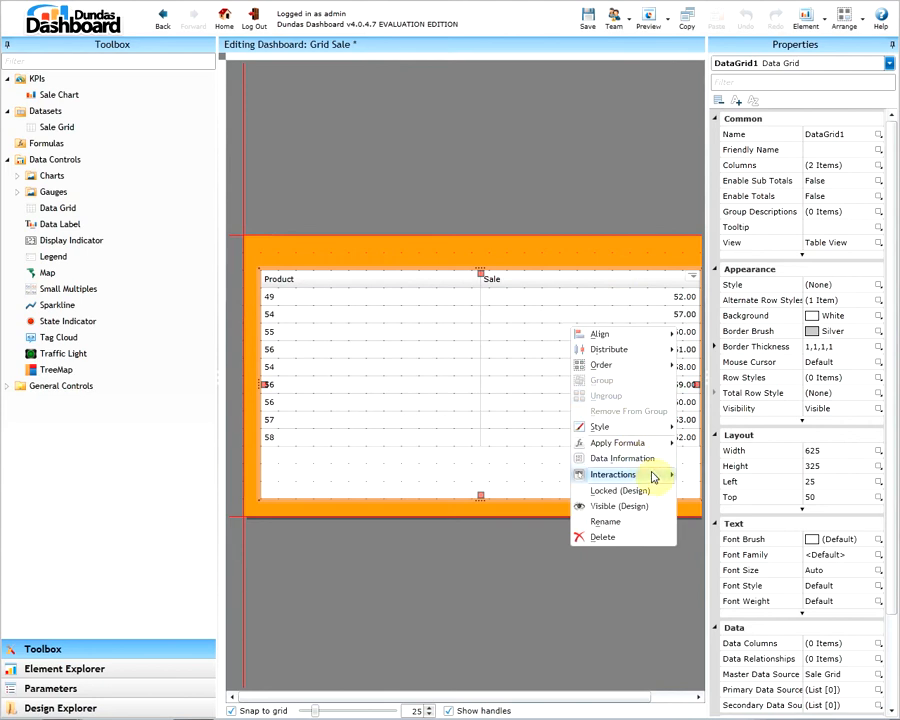
mouse_move(653, 477)
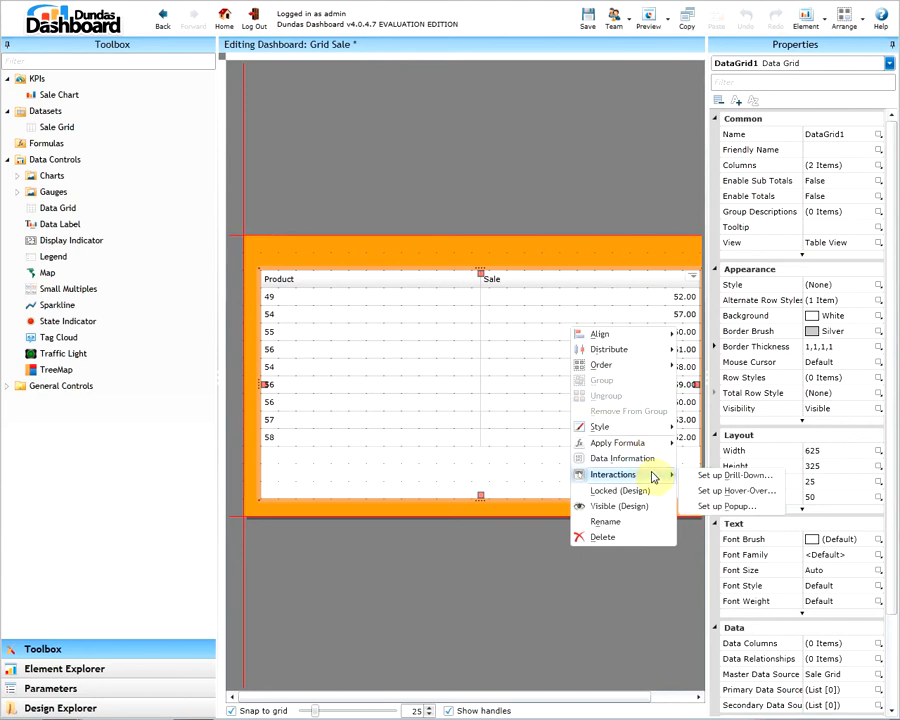
click(718, 492)
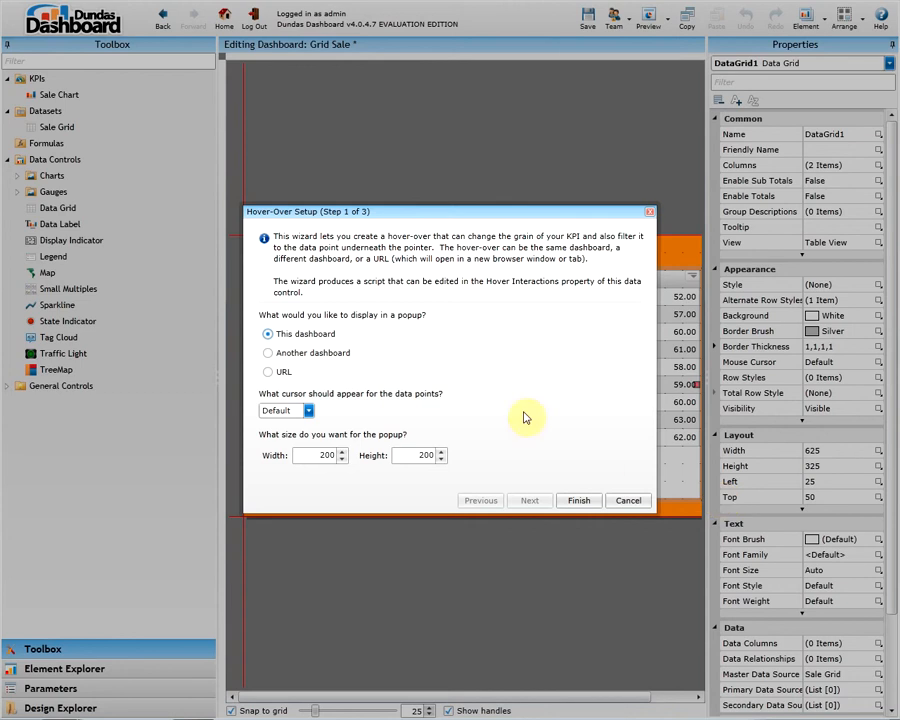
click(328, 354)
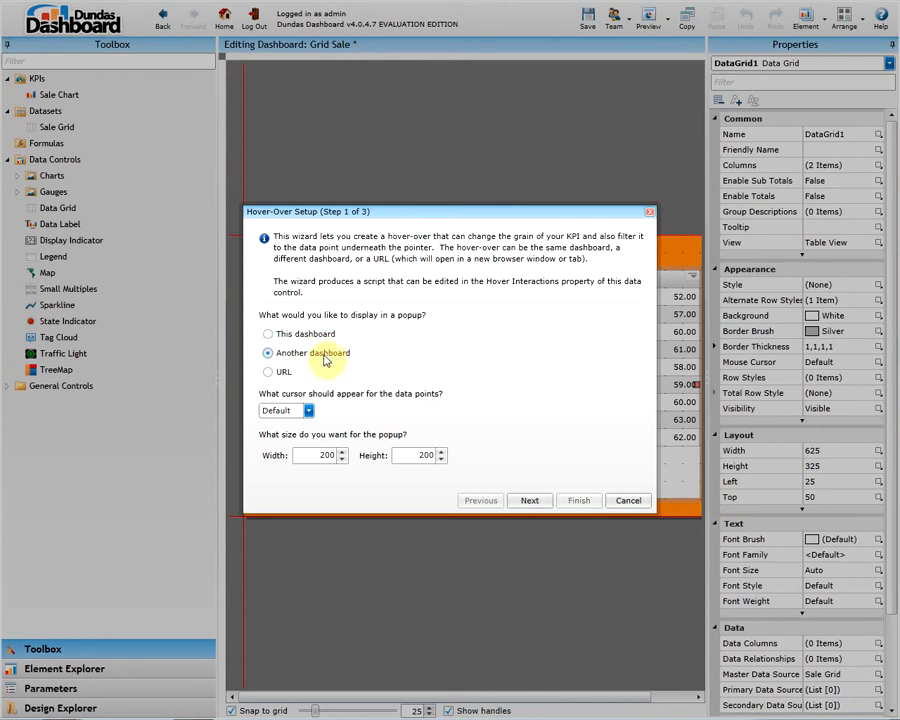
double_click(328, 454)
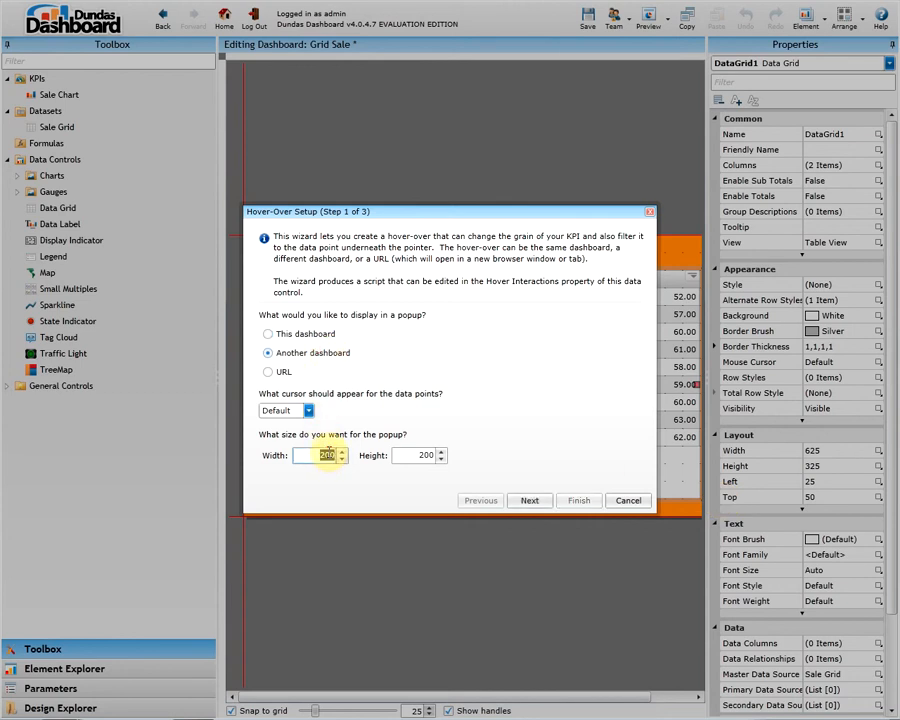
text(600)
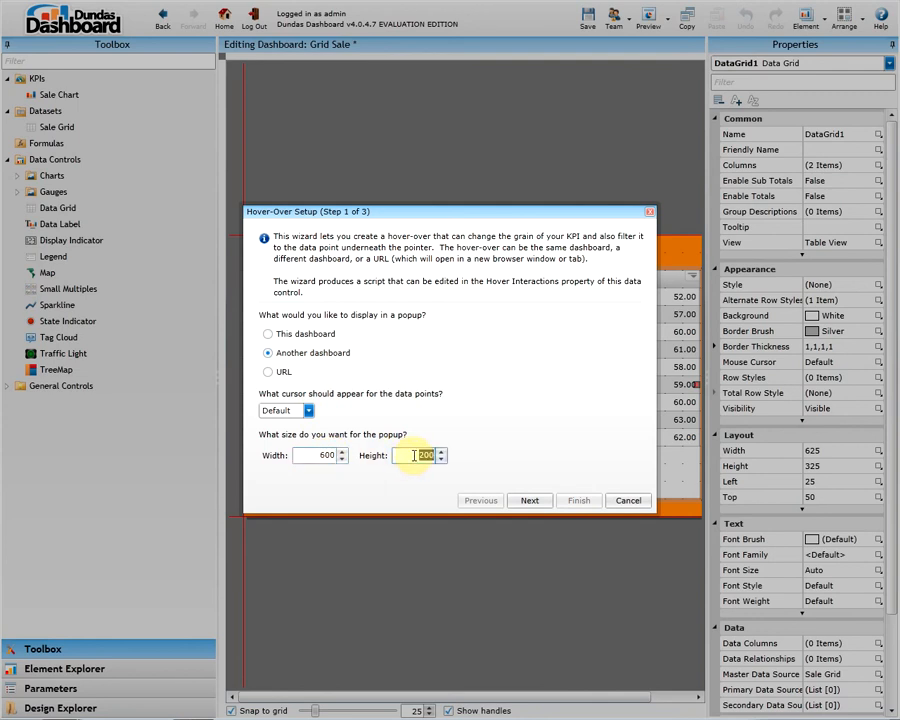
key(BackSpace)
text(600)
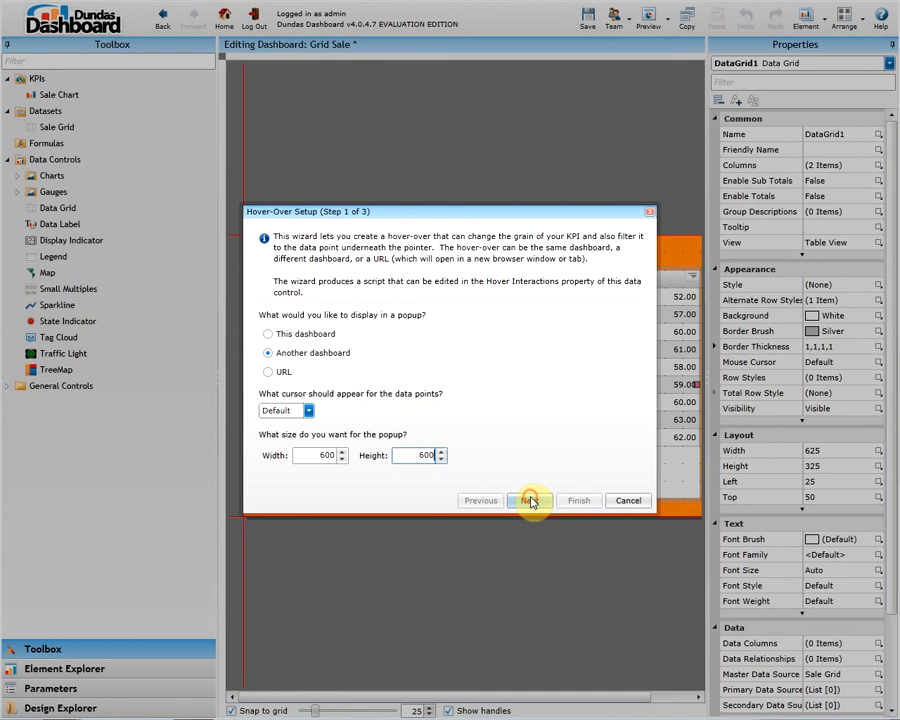
Set Chart Sale as the hover-over's target dashboard and continue to the parameter settings.
click(530, 501)
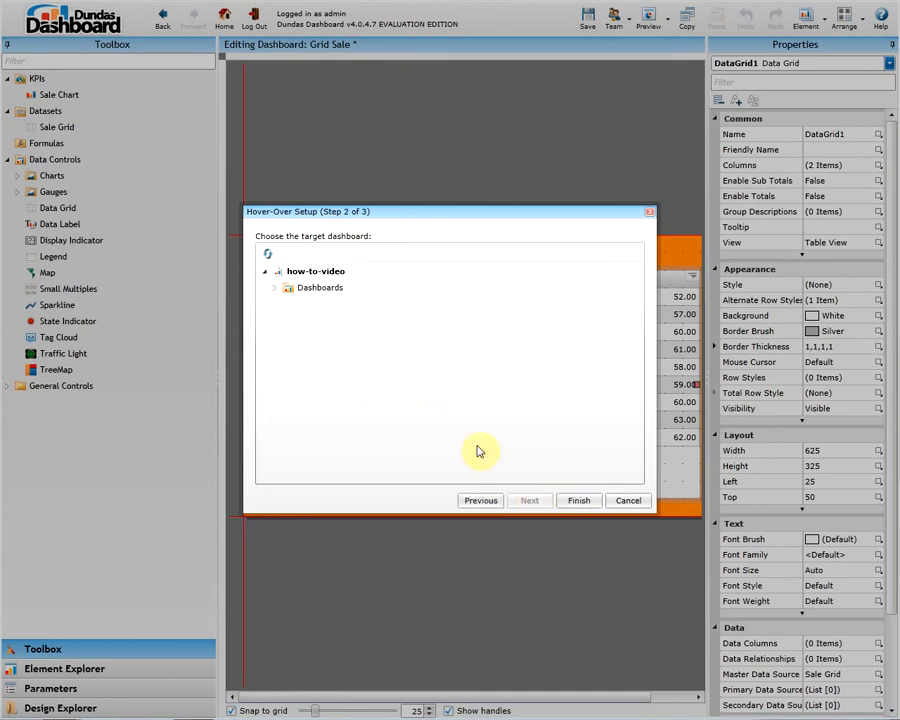
click(274, 289)
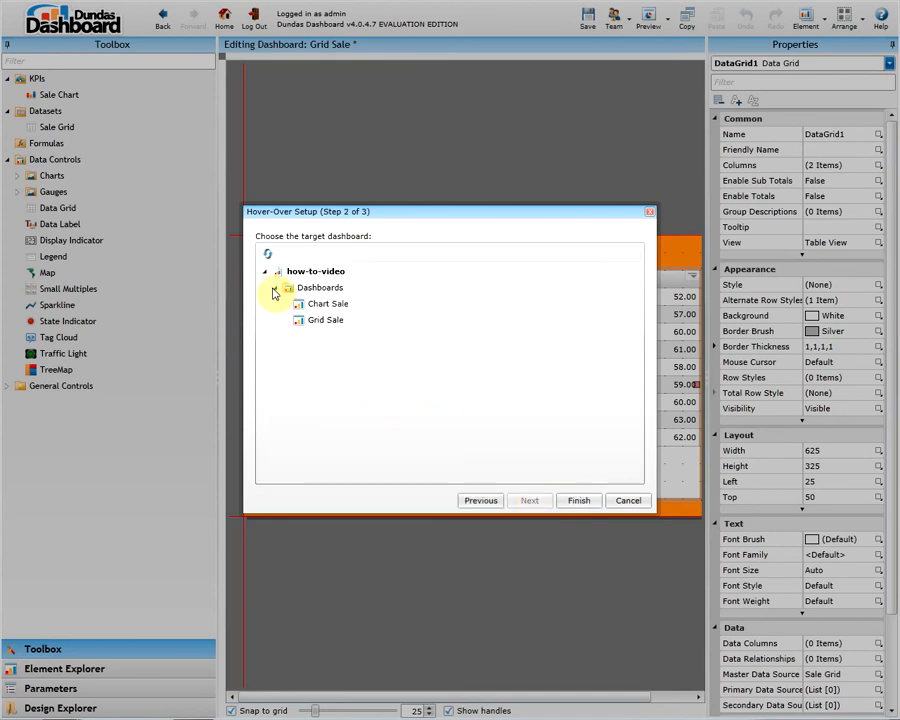
click(330, 305)
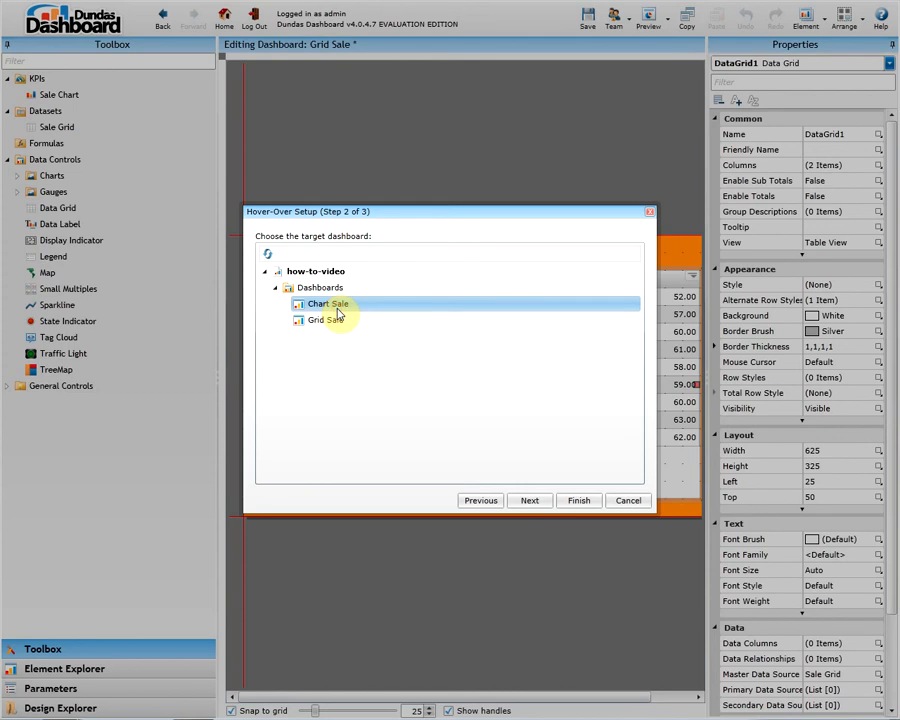
click(533, 502)
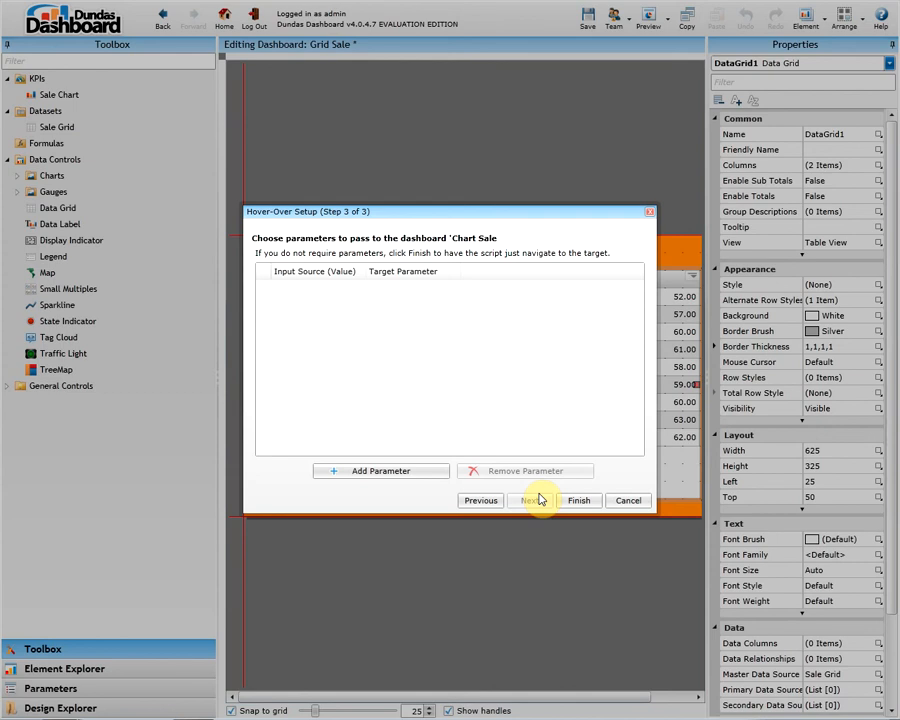
Pass Axis Label as the input source to the Product target parameter, and finish by overwriting the existing hover-over script.
click(380, 476)
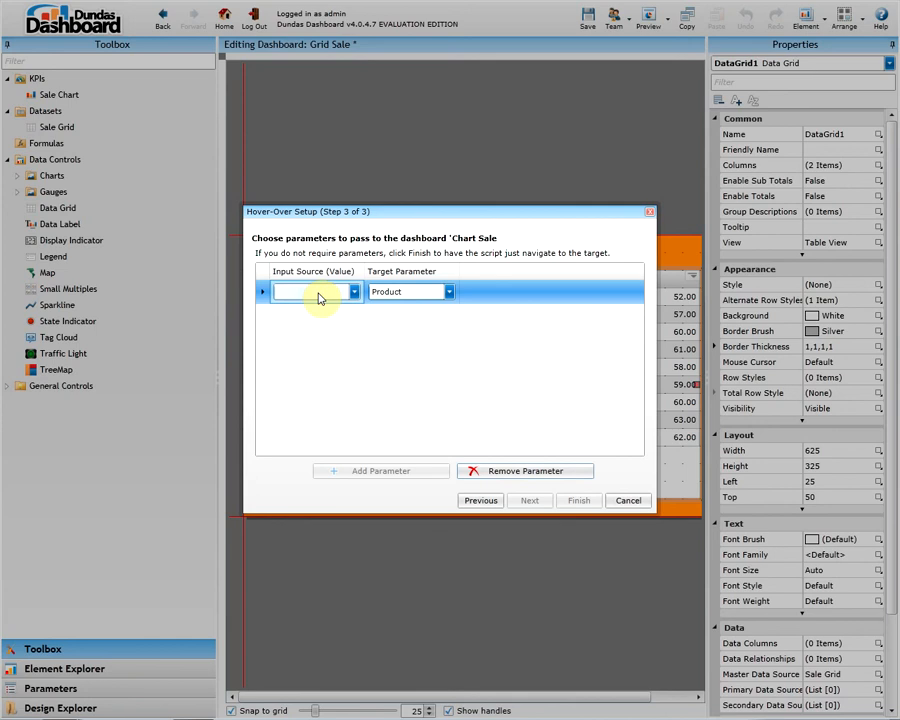
click(431, 292)
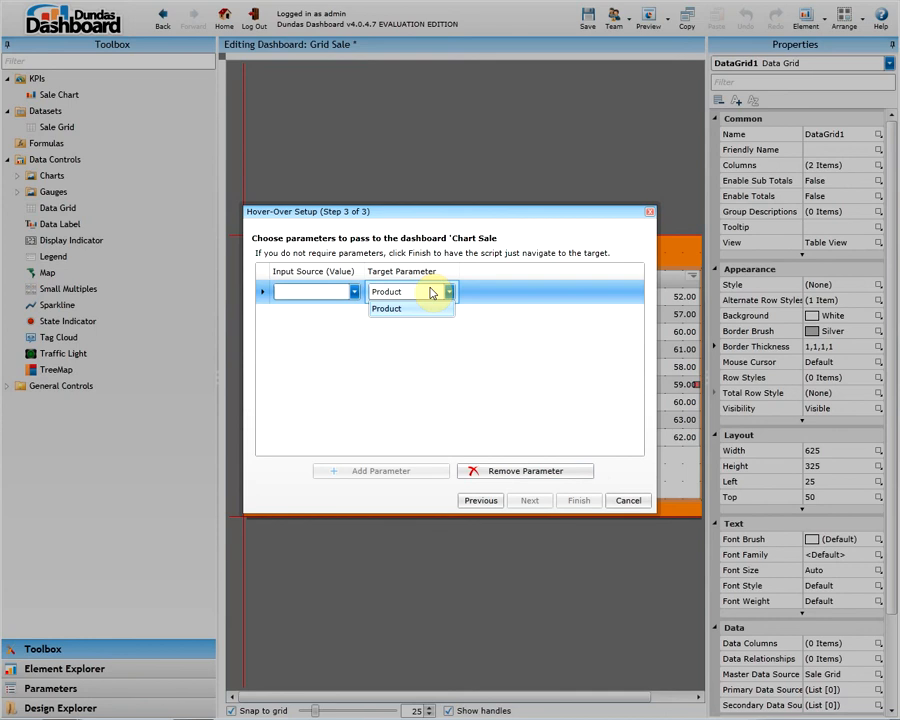
click(429, 290)
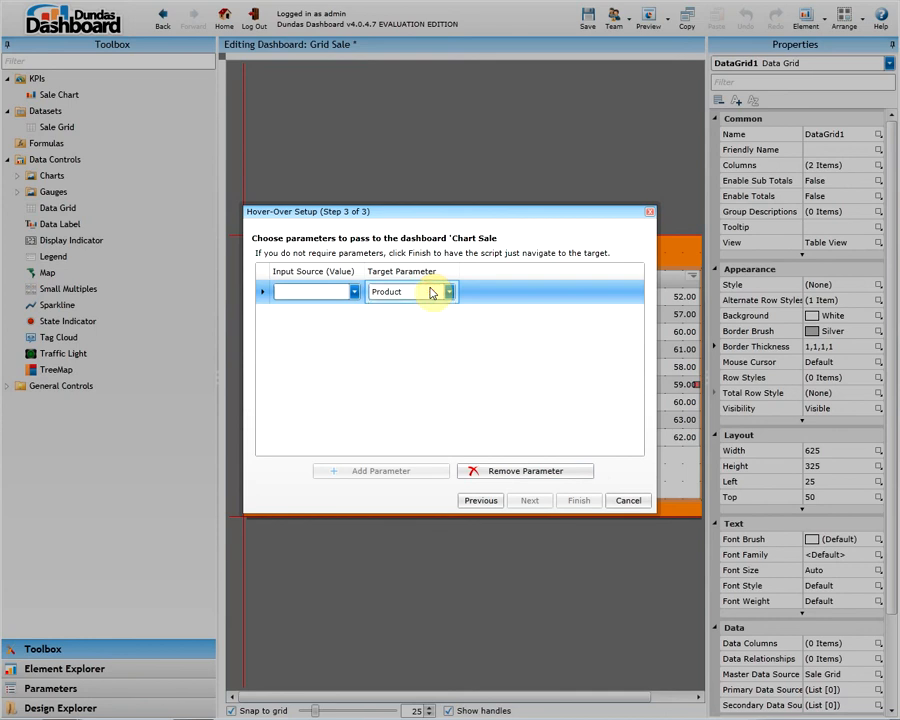
click(349, 296)
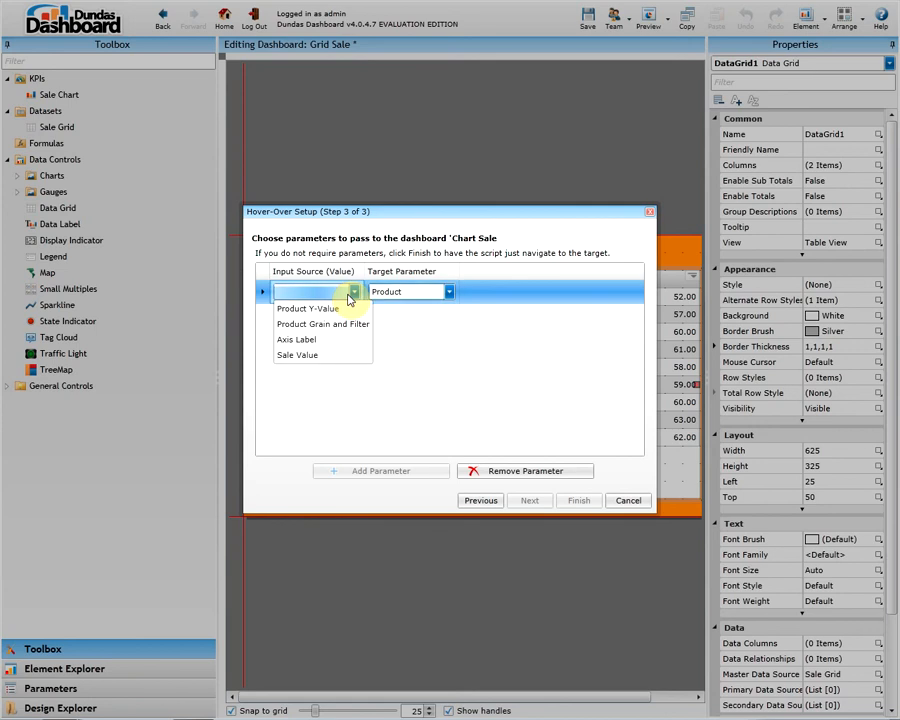
click(323, 341)
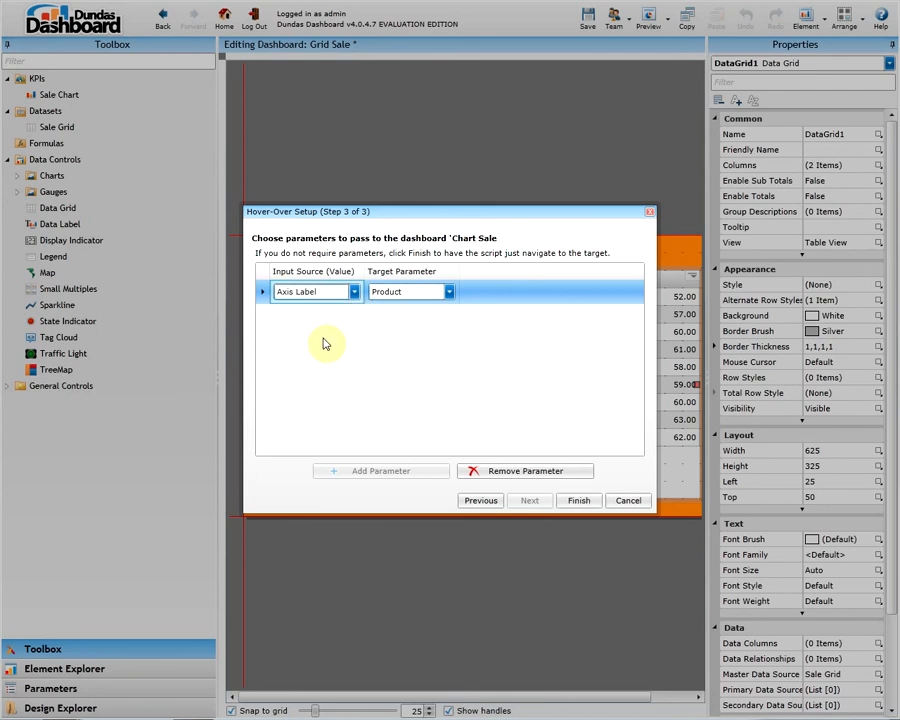
click(578, 502)
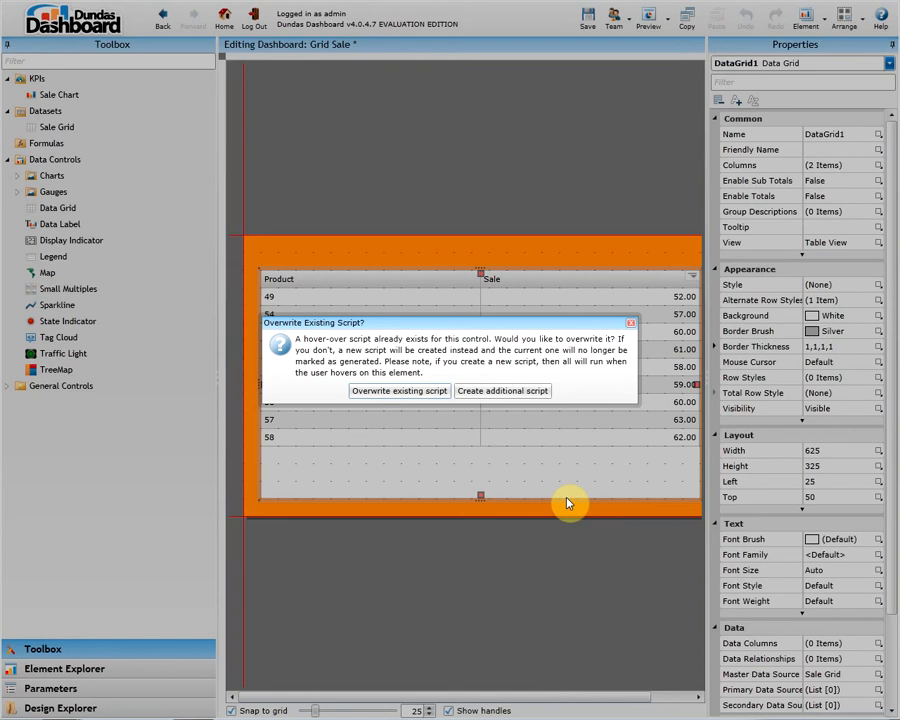
click(400, 391)
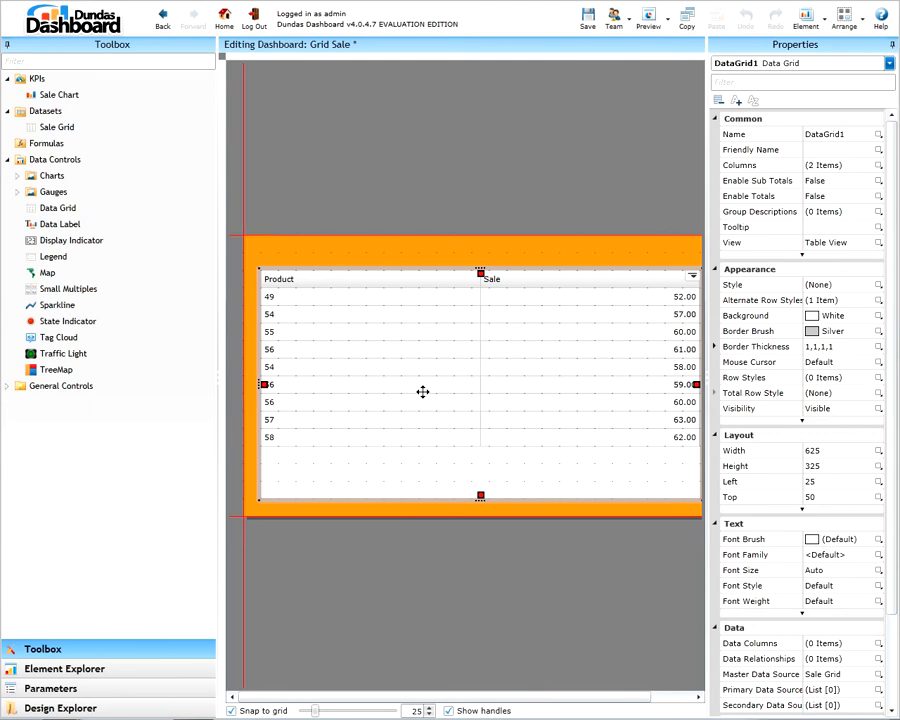
Preview the Grid Sale dashboard and test the filtered chart popup on product rows such as Orange.
click(651, 22)
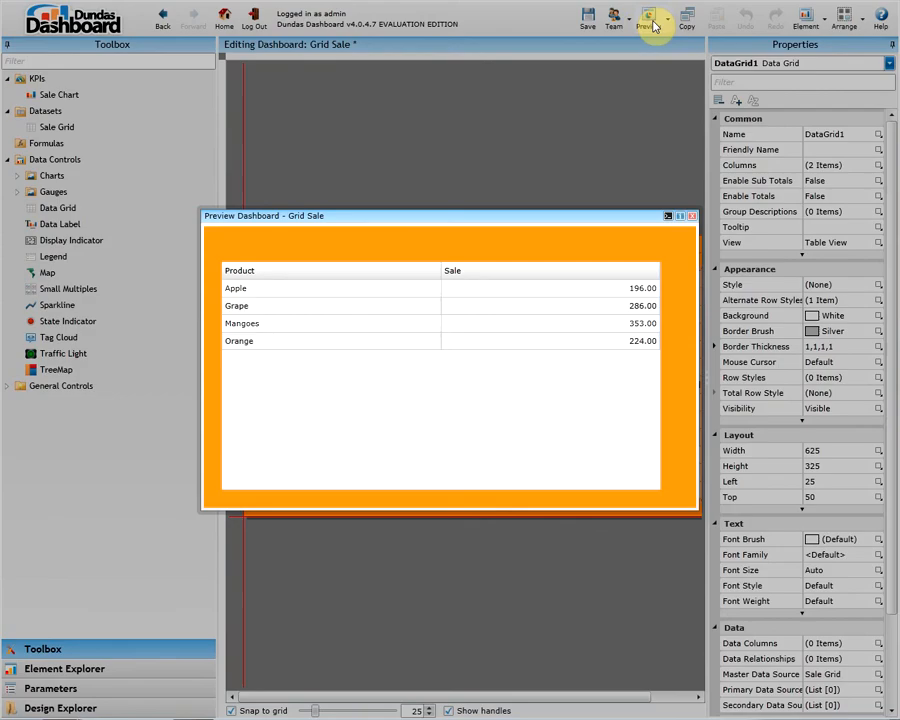
mouse_move(393, 307)
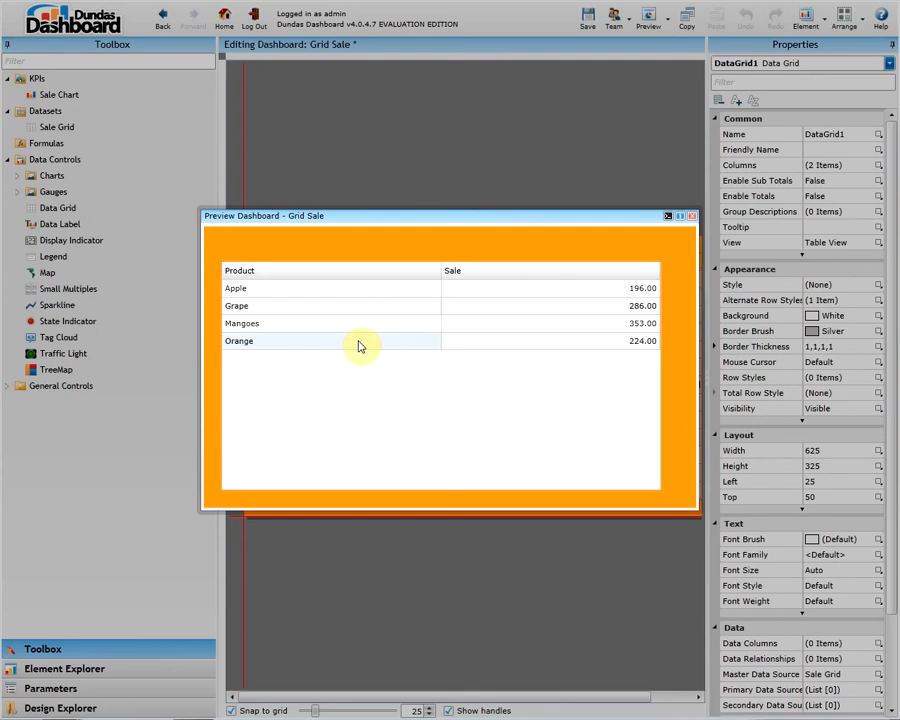
mouse_move(366, 344)
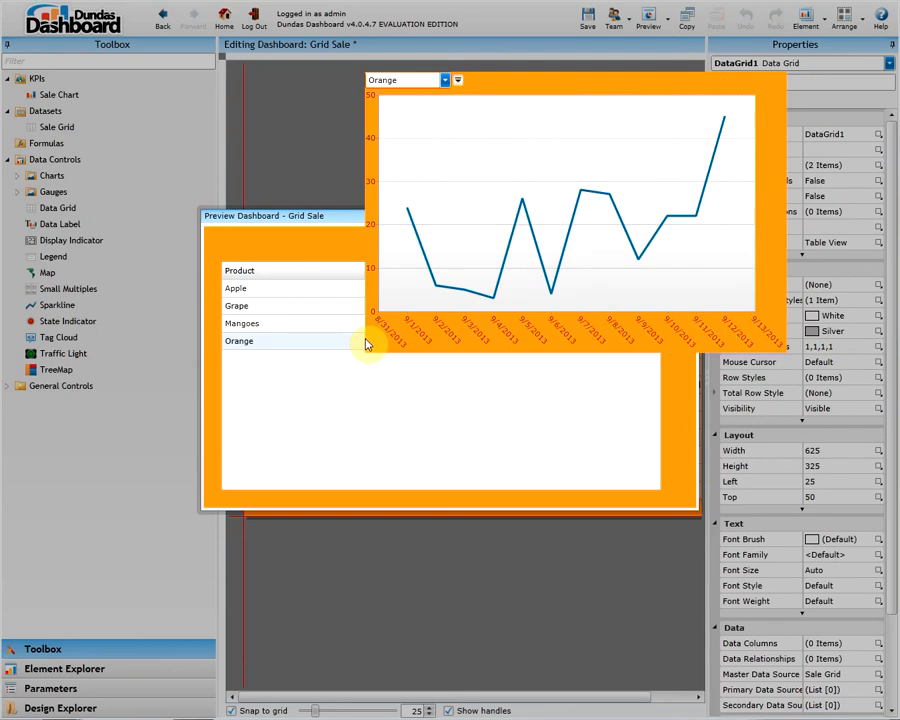